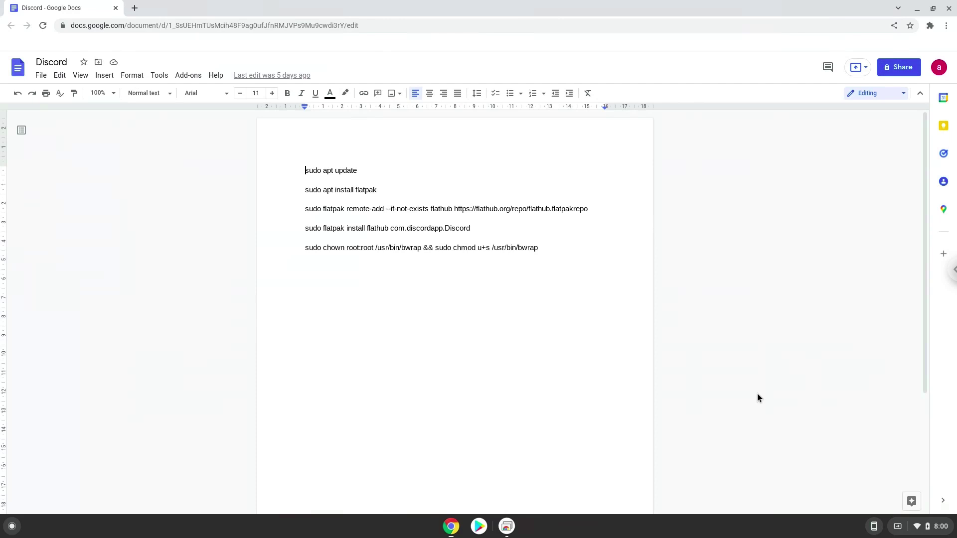
{"action": "left_click", "coordinate": [937, 526]}
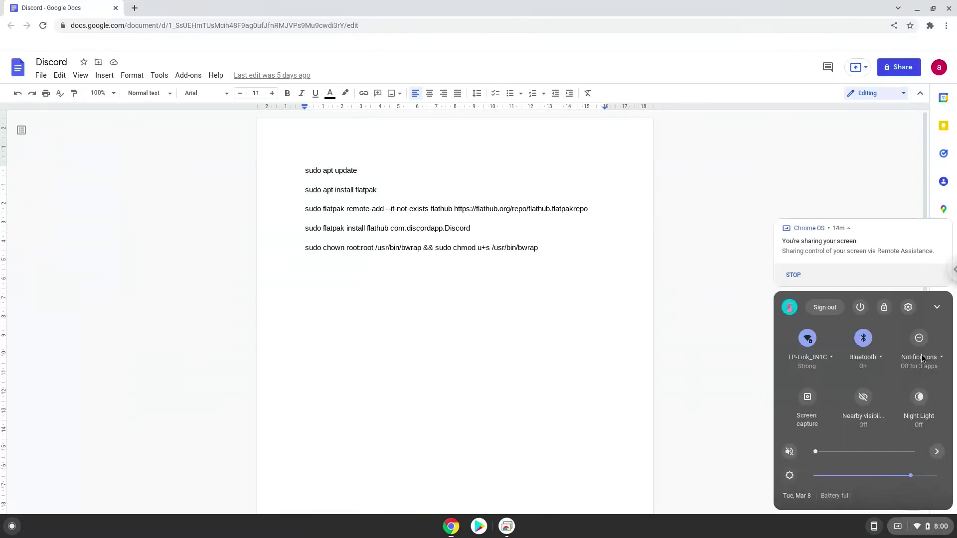
{"action": "left_click", "coordinate": [907, 306]}
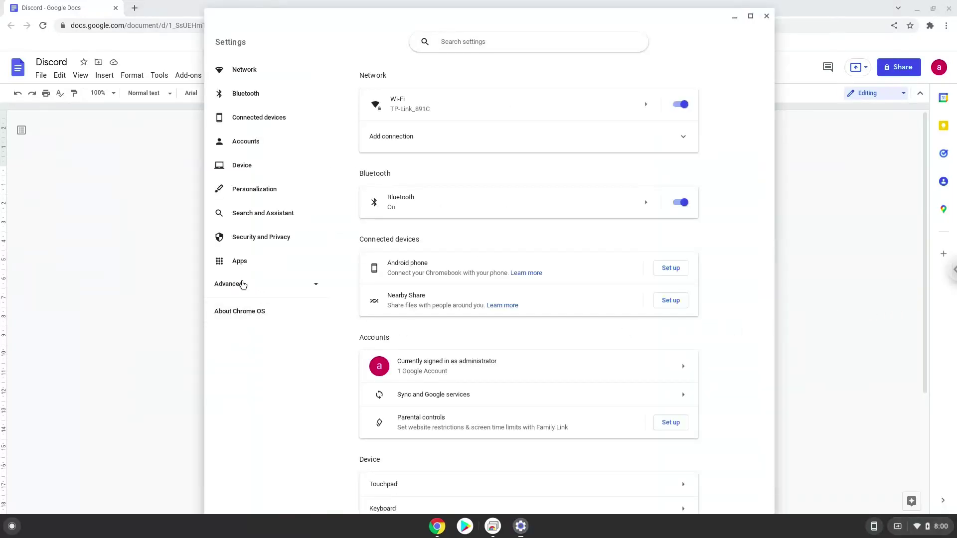
{"action": "left_click", "coordinate": [243, 285]}
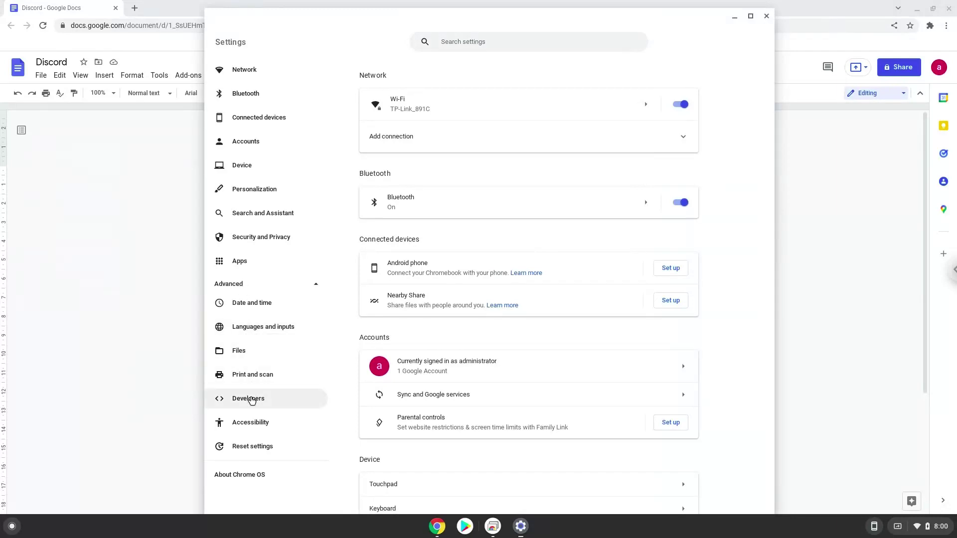
{"action": "left_click", "coordinate": [252, 400]}
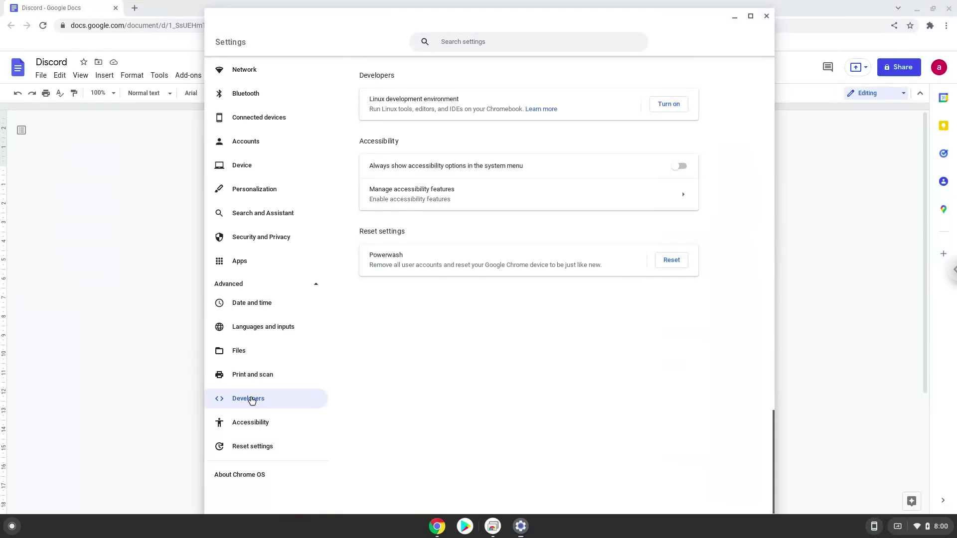
{"action": "left_click", "coordinate": [669, 105]}
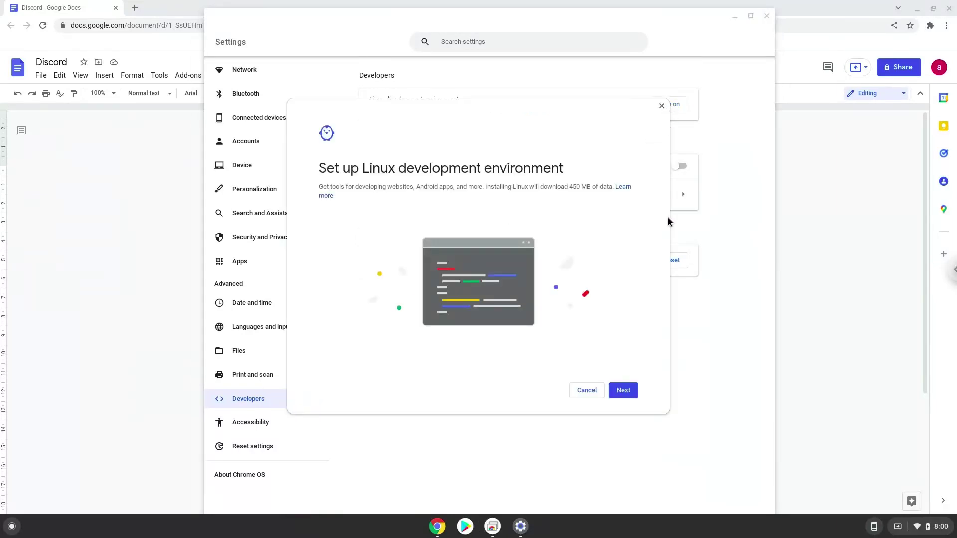
{"action": "left_click", "coordinate": [623, 390]}
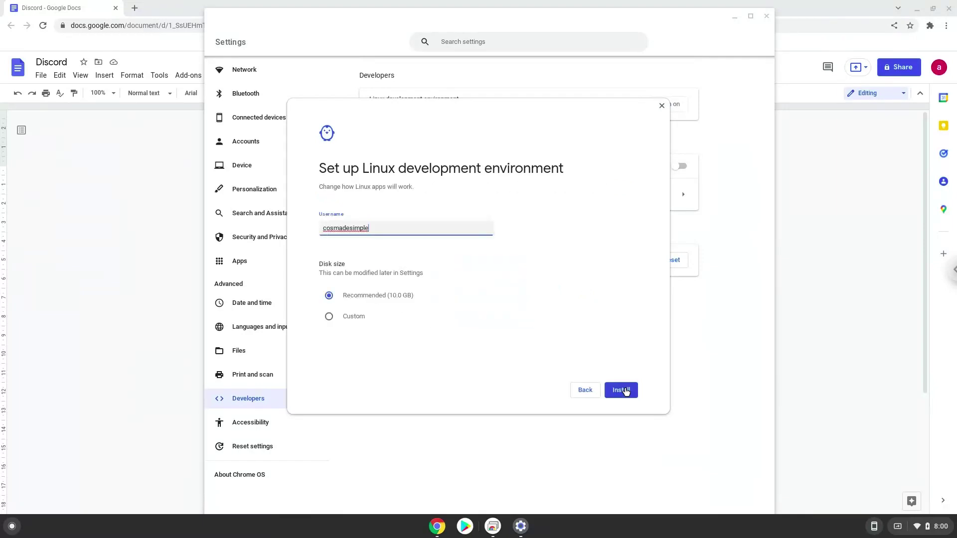
{"action": "left_click", "coordinate": [624, 390]}
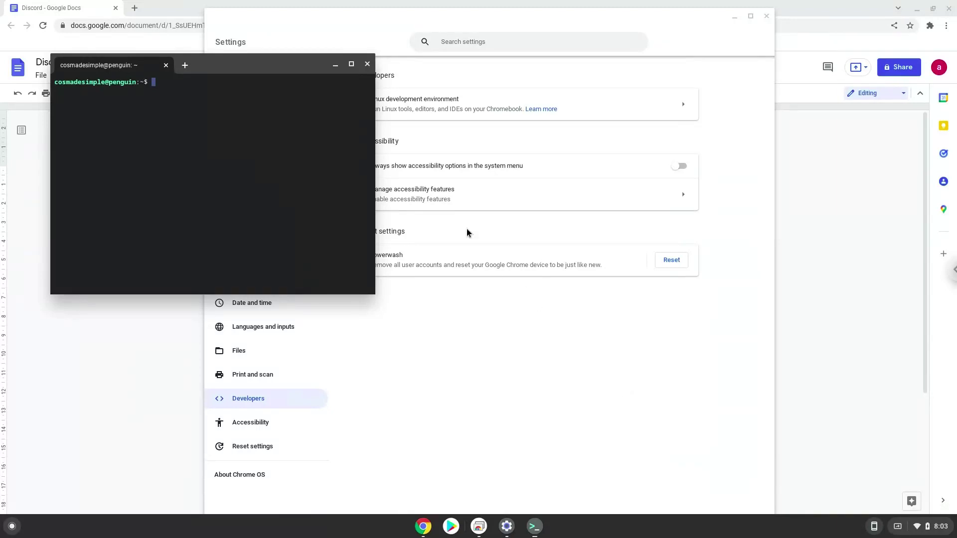
{"action": "left_click", "coordinate": [367, 65]}
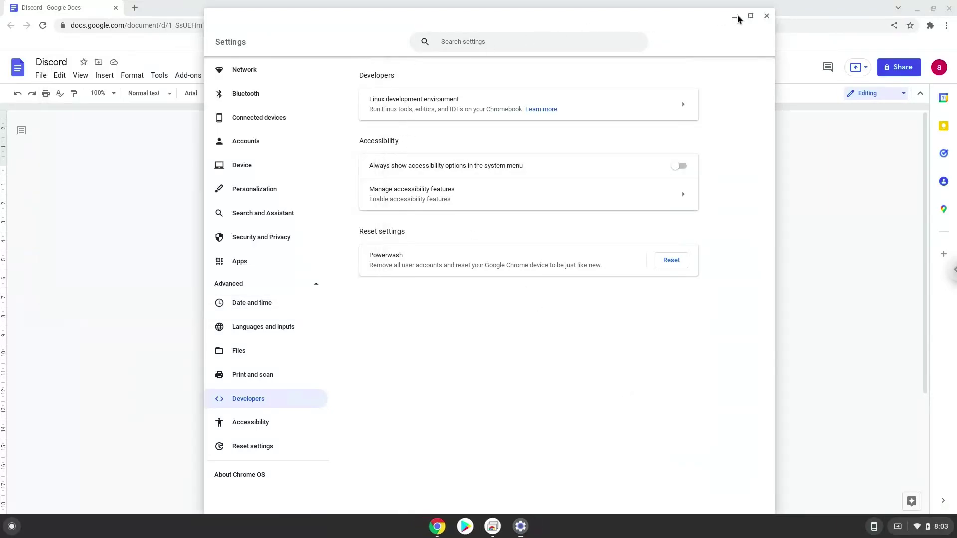
{"action": "left_click", "coordinate": [766, 17]}
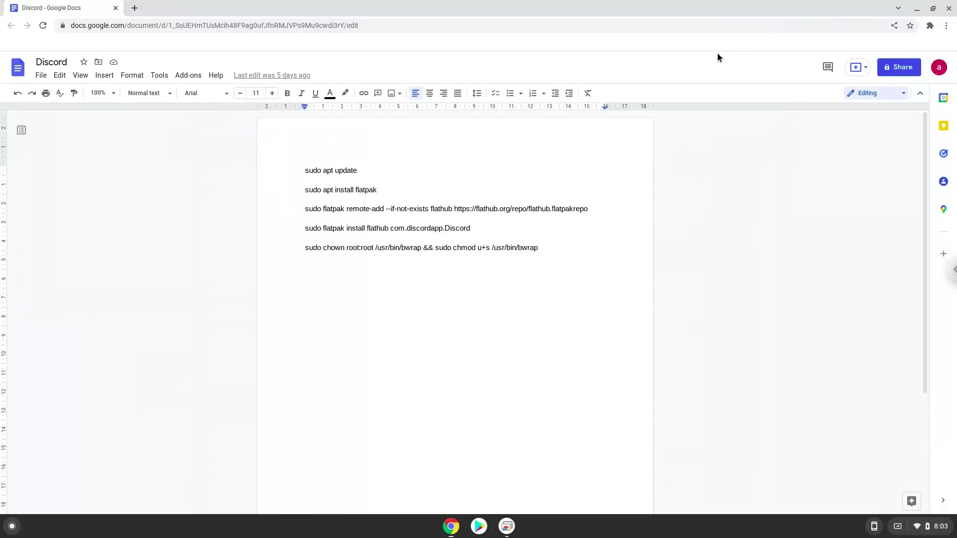
{"action": "triple_click", "coordinate": [339, 169]}
{"action": "right_click", "coordinate": [338, 170]}
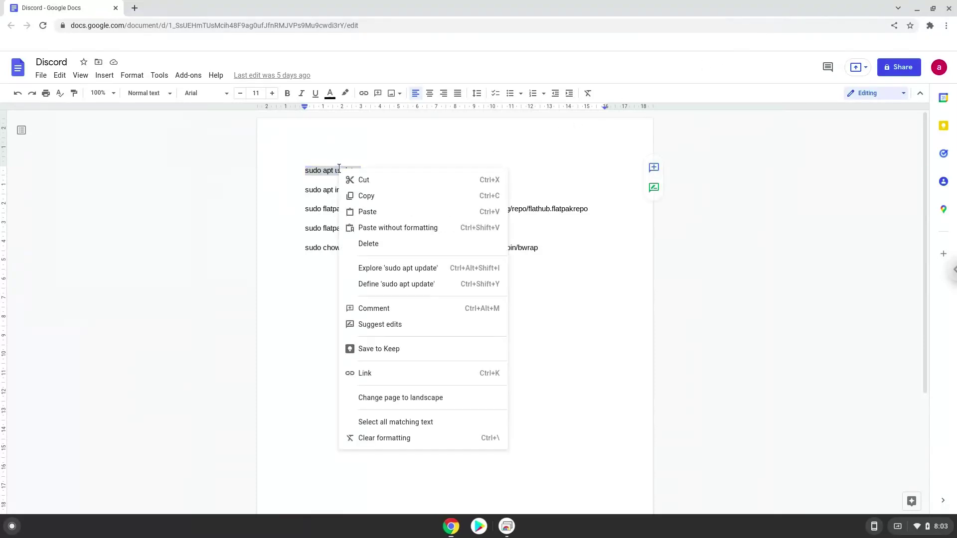
{"action": "left_click", "coordinate": [366, 196]}
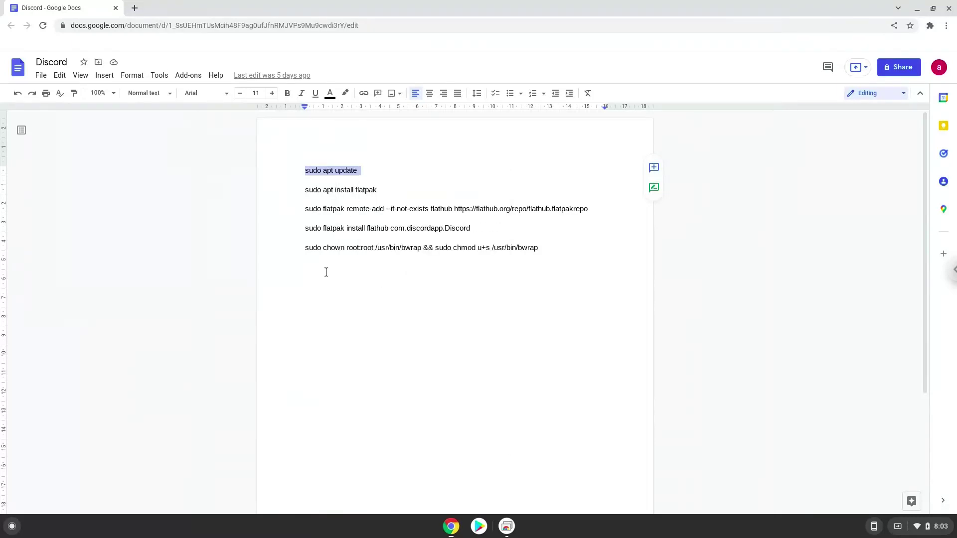
{"action": "left_click", "coordinate": [15, 527]}
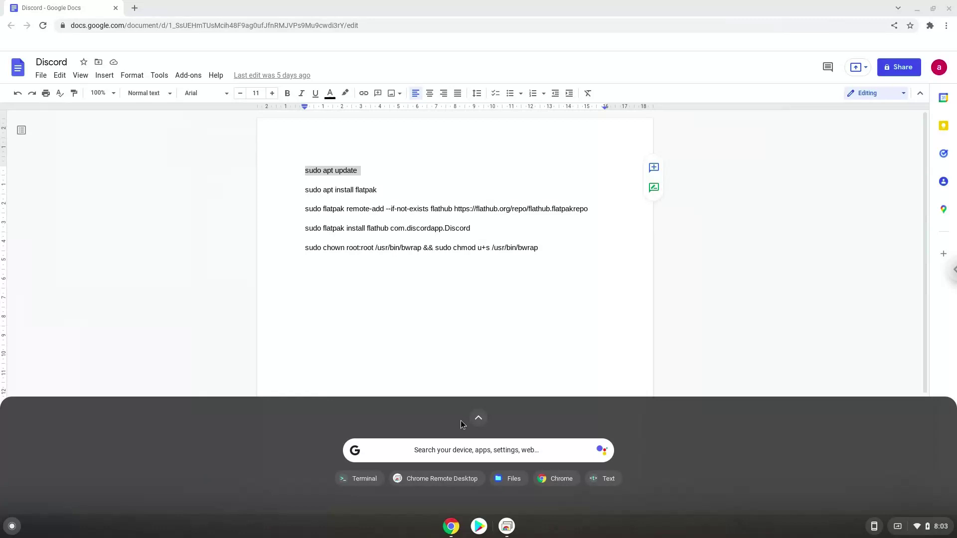
{"action": "left_click", "coordinate": [477, 416]}
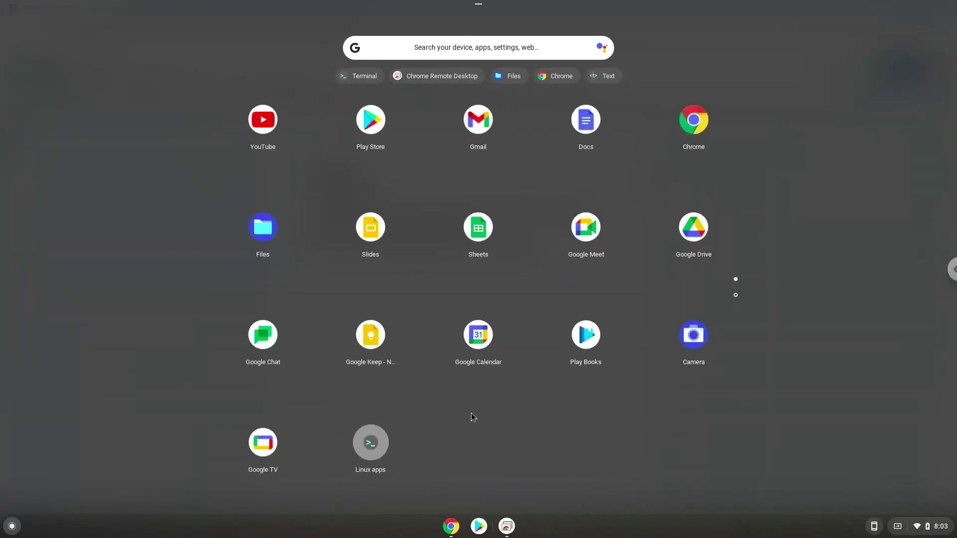
{"action": "left_click", "coordinate": [375, 445]}
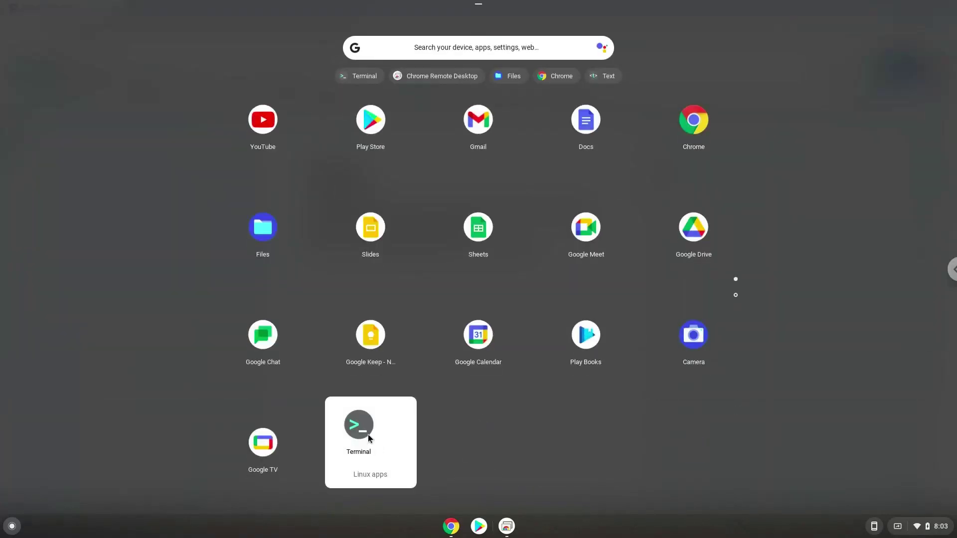
{"action": "left_click", "coordinate": [359, 431]}
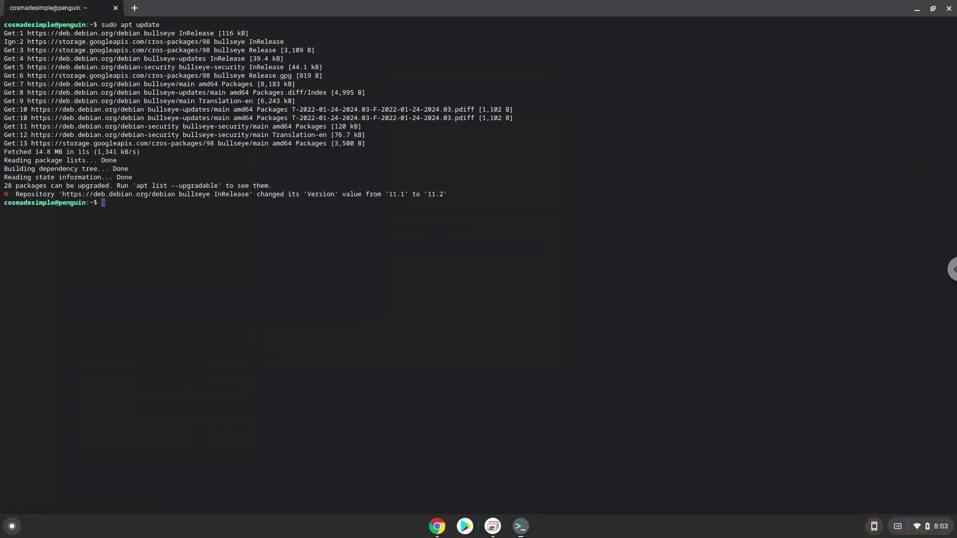
{"action": "left_click", "coordinate": [437, 527]}
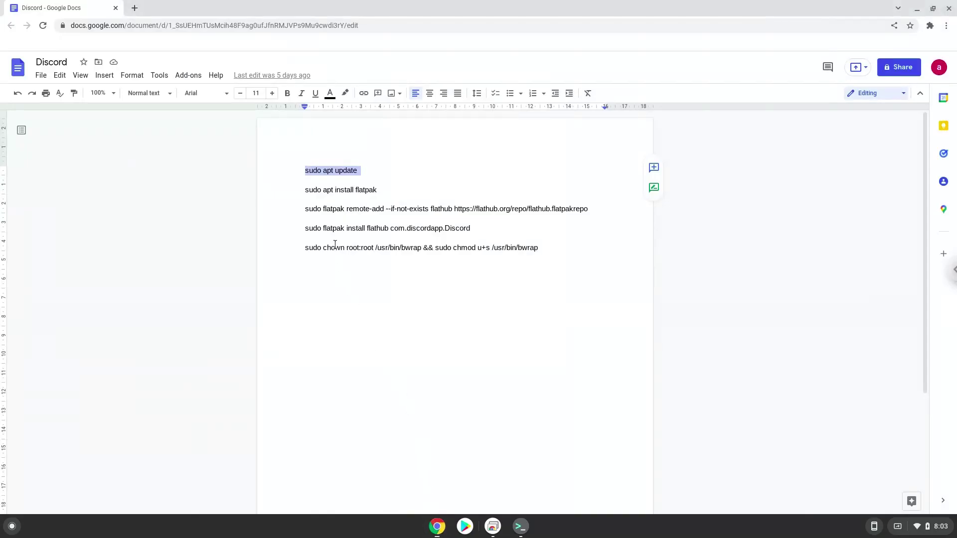
{"action": "triple_click", "coordinate": [317, 191]}
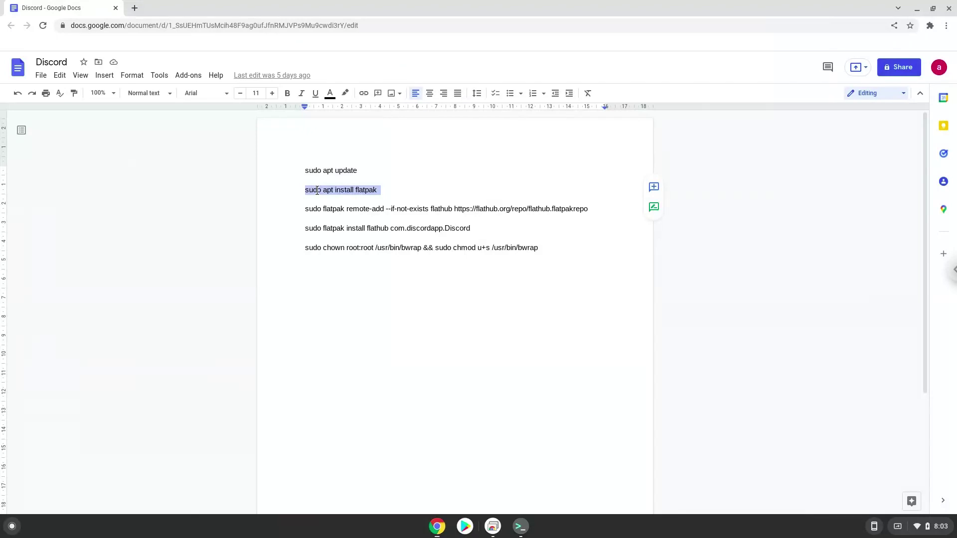
{"action": "right_click", "coordinate": [317, 191]}
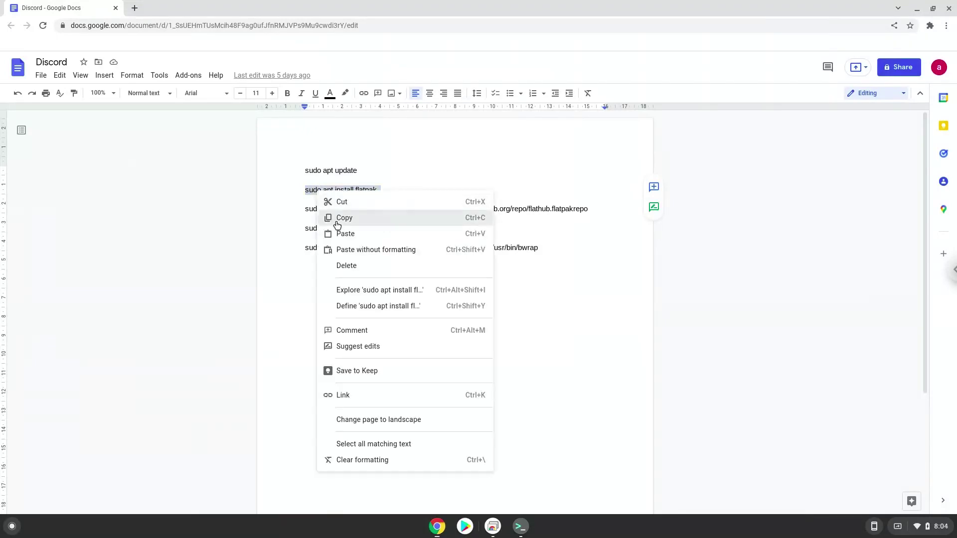
{"action": "left_click", "coordinate": [336, 218]}
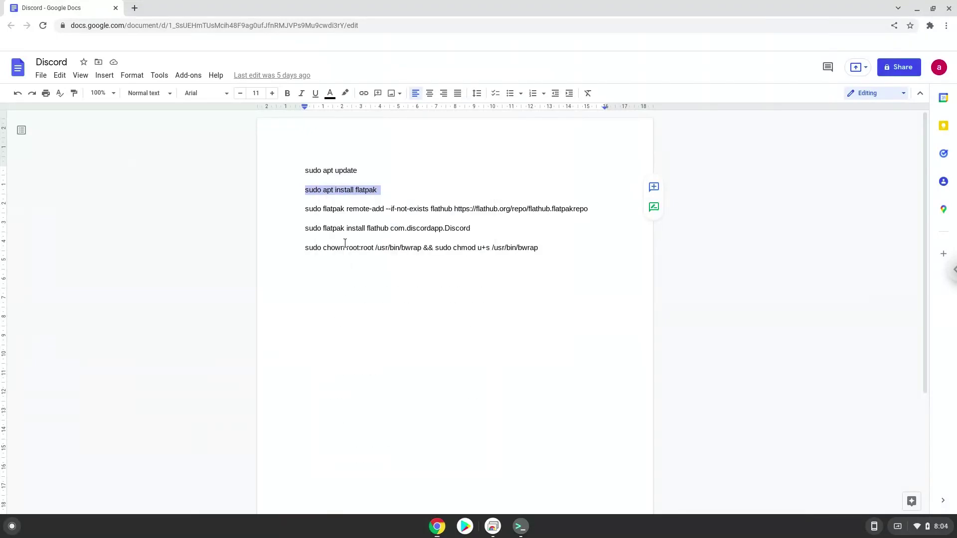
{"action": "left_click", "coordinate": [521, 526]}
{"action": "right_click", "coordinate": [288, 273]}
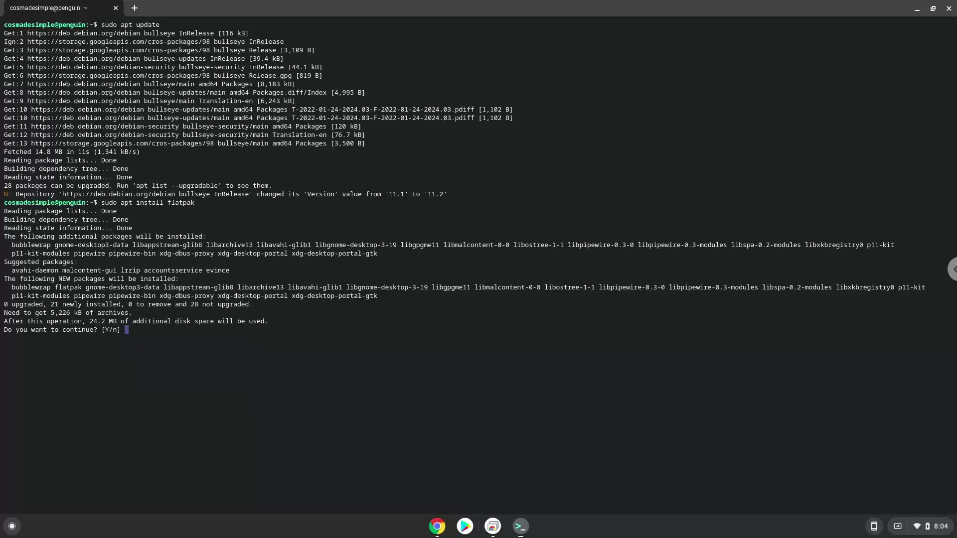
{"action": "key", "text": "Return"}
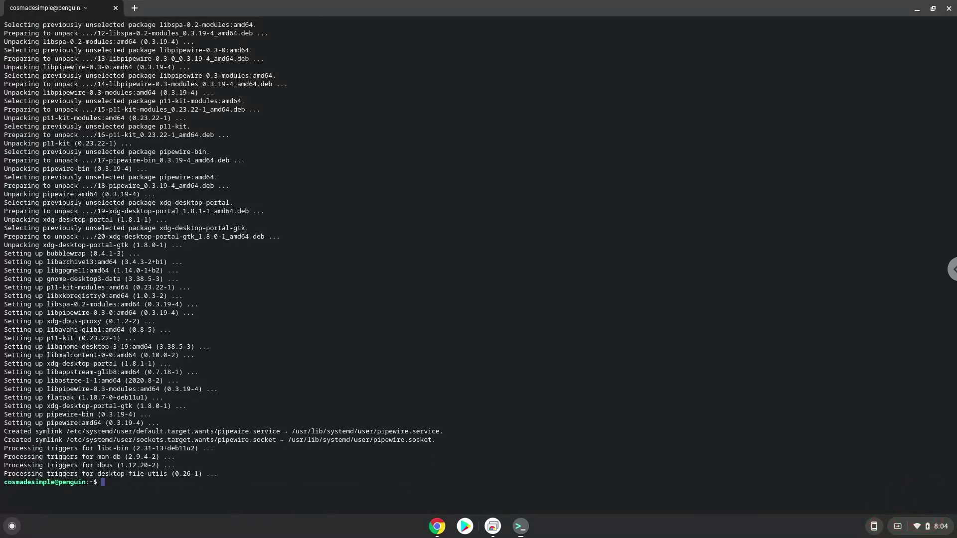
{"action": "left_click", "coordinate": [436, 527]}
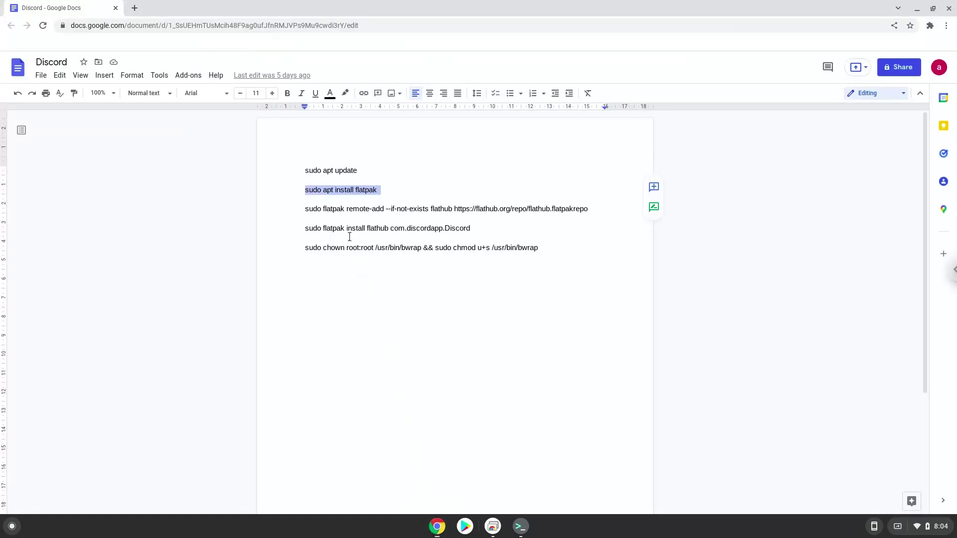
{"action": "triple_click", "coordinate": [340, 209]}
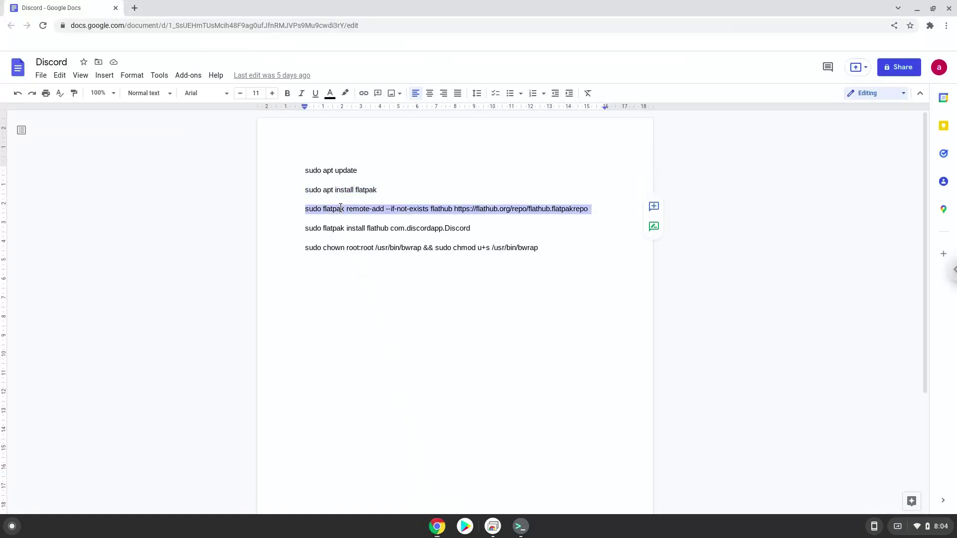
{"action": "right_click", "coordinate": [340, 209]}
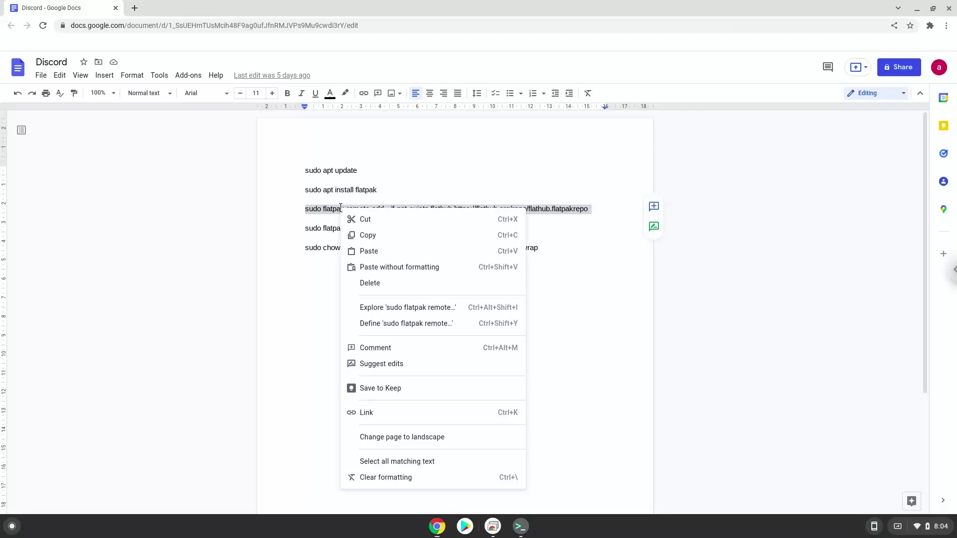
{"action": "left_click", "coordinate": [364, 235]}
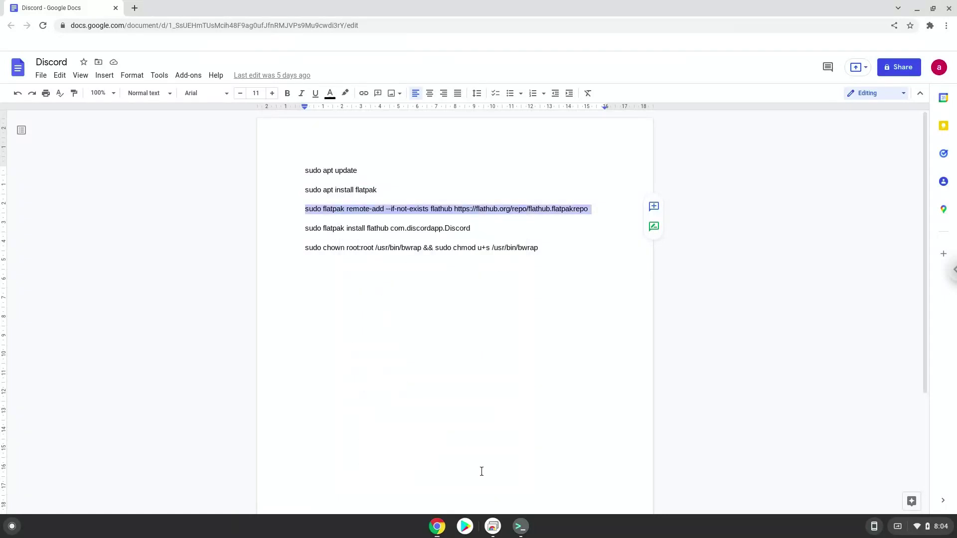
{"action": "left_click", "coordinate": [521, 526]}
{"action": "key", "text": "ctrl+shift+v"}
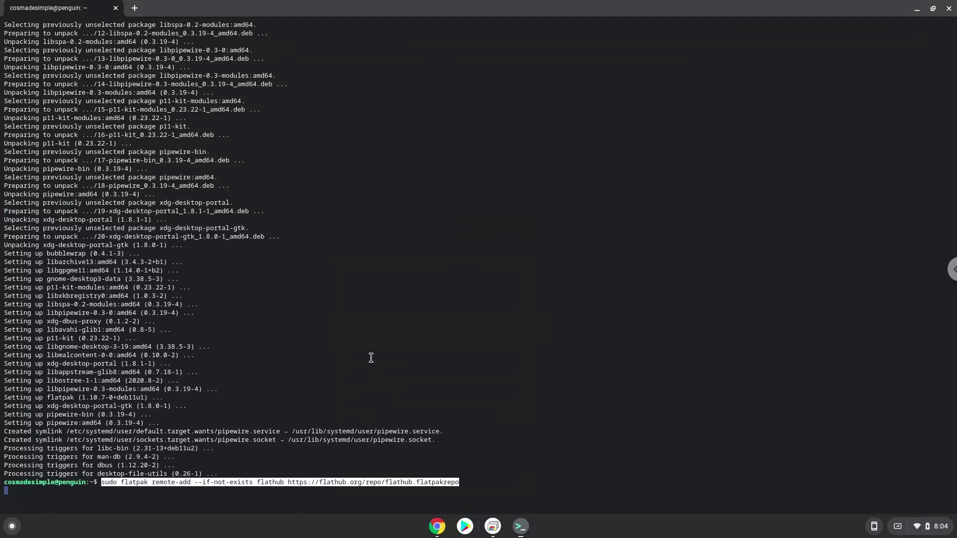
{"action": "key", "text": "Return"}
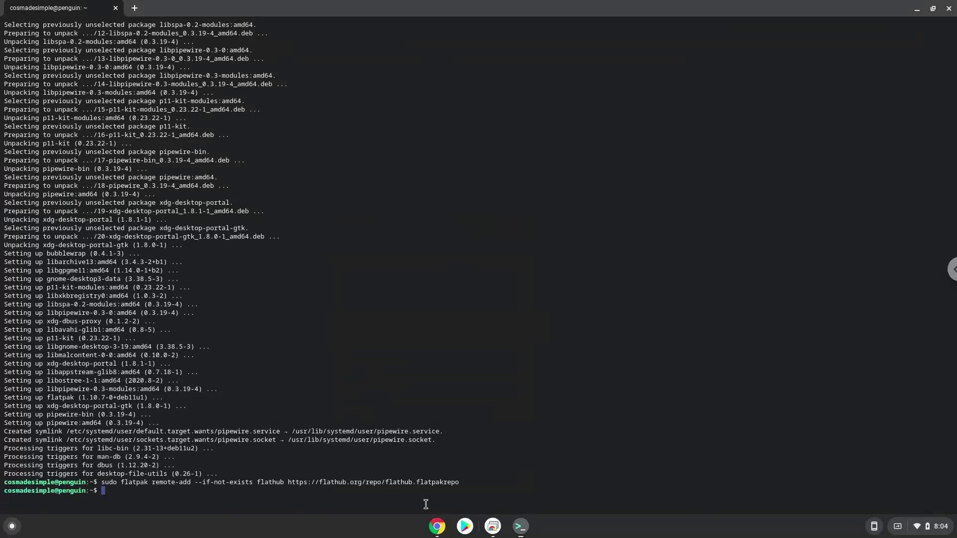
{"action": "left_click", "coordinate": [437, 527]}
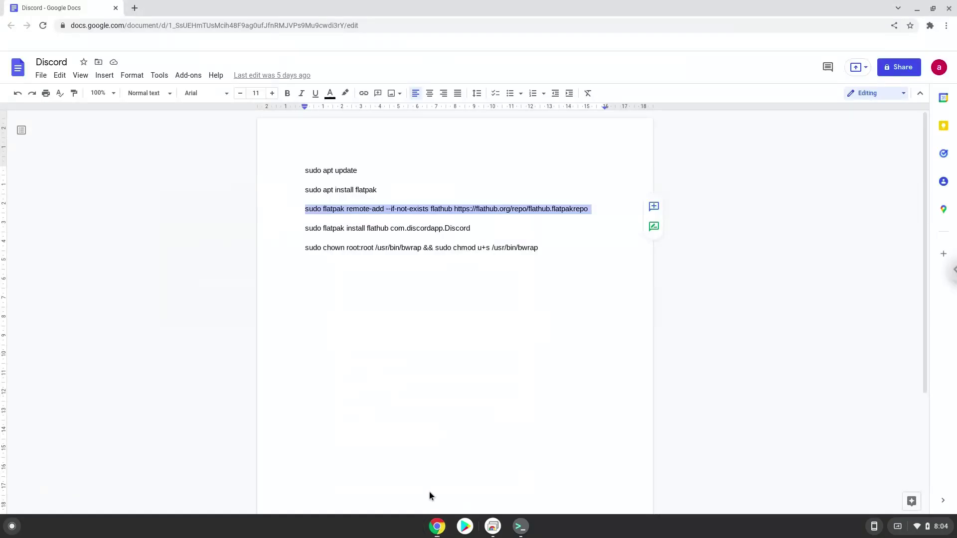
{"action": "triple_click", "coordinate": [384, 230]}
{"action": "right_click", "coordinate": [385, 233]}
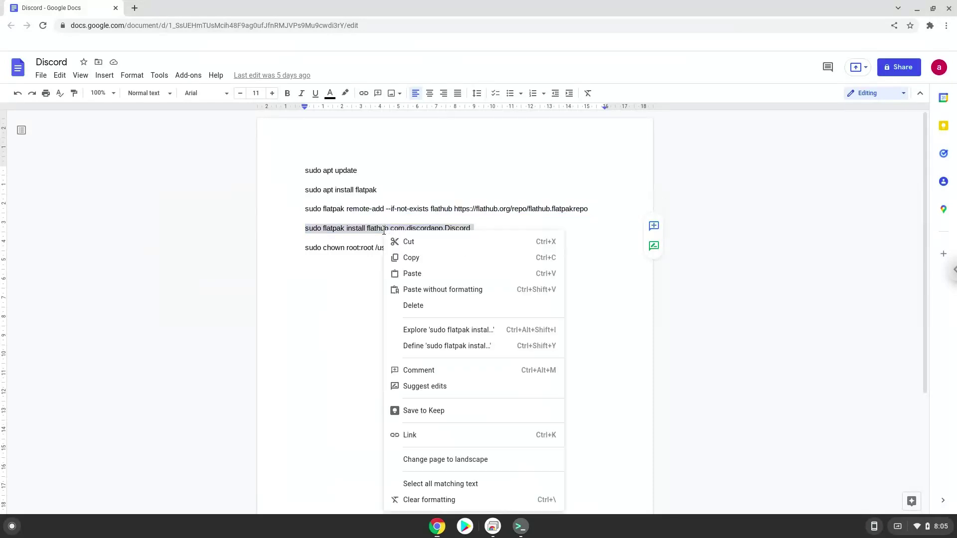
{"action": "left_click", "coordinate": [411, 258]}
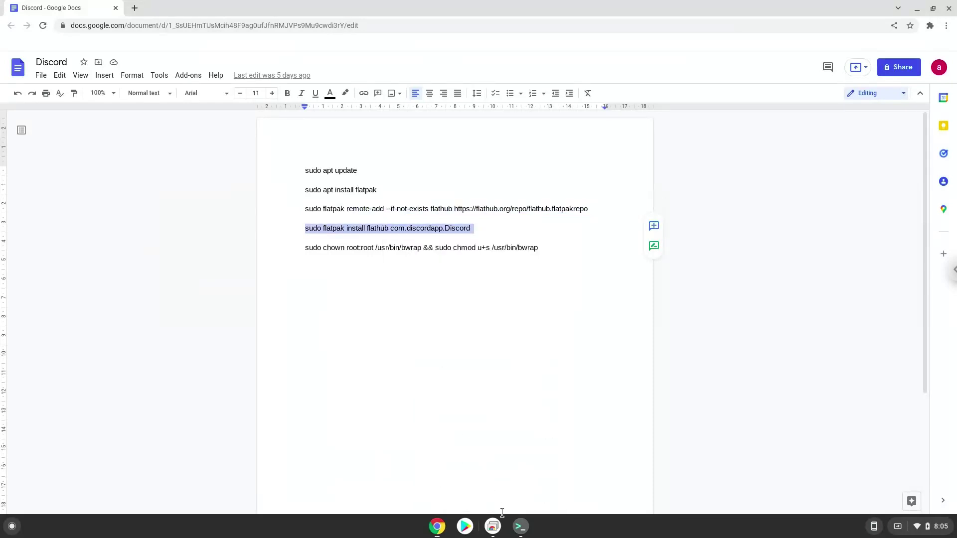
{"action": "left_click", "coordinate": [519, 527]}
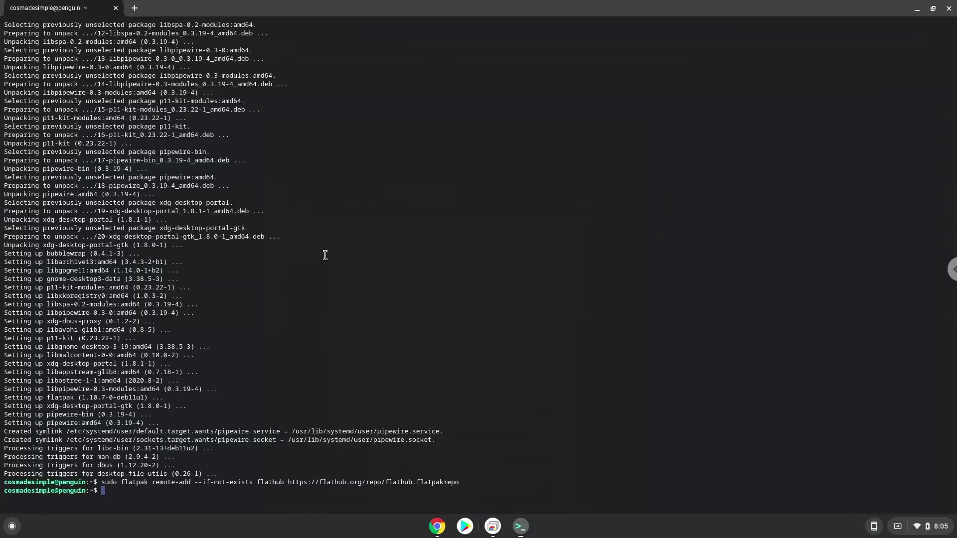
{"action": "key", "text": "ctrl+shift+v"}
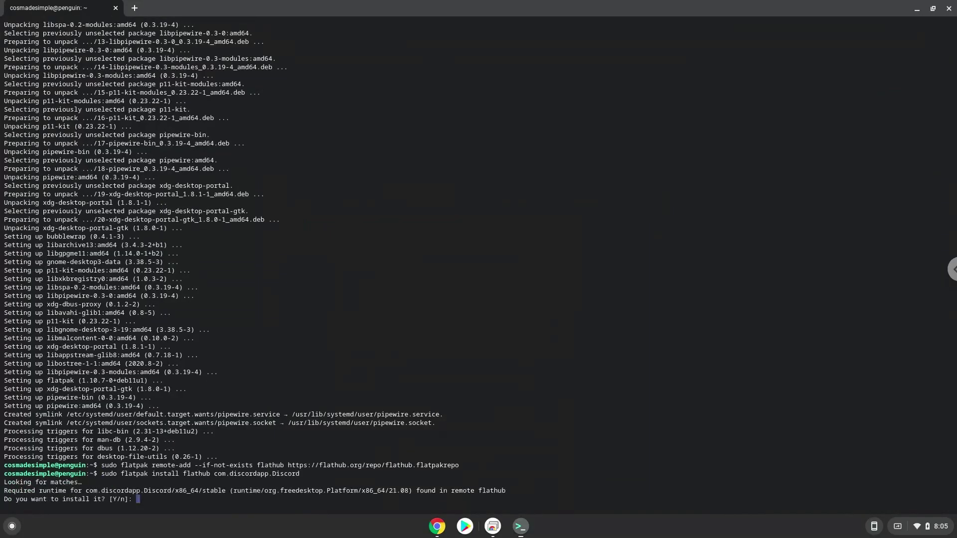
{"action": "key", "text": "Return"}
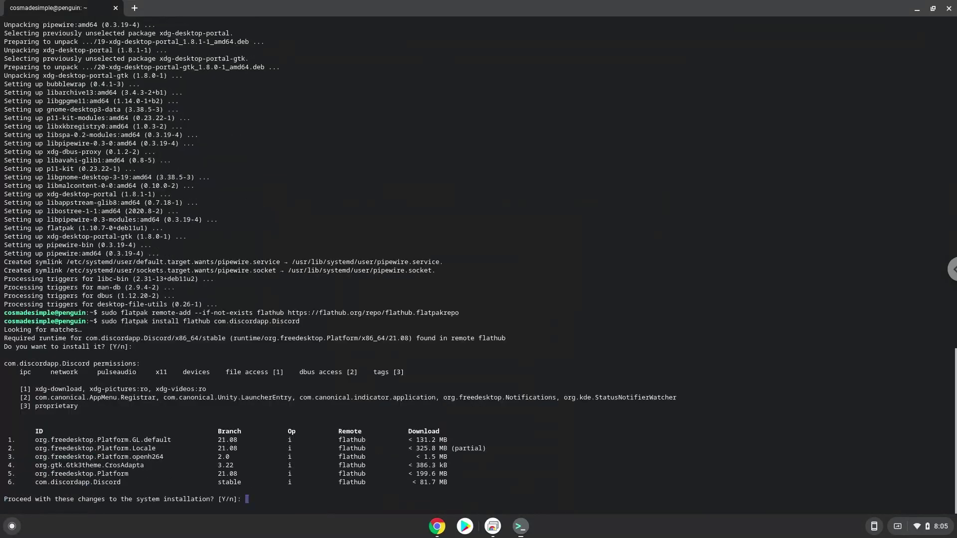
{"action": "key", "text": "Return"}
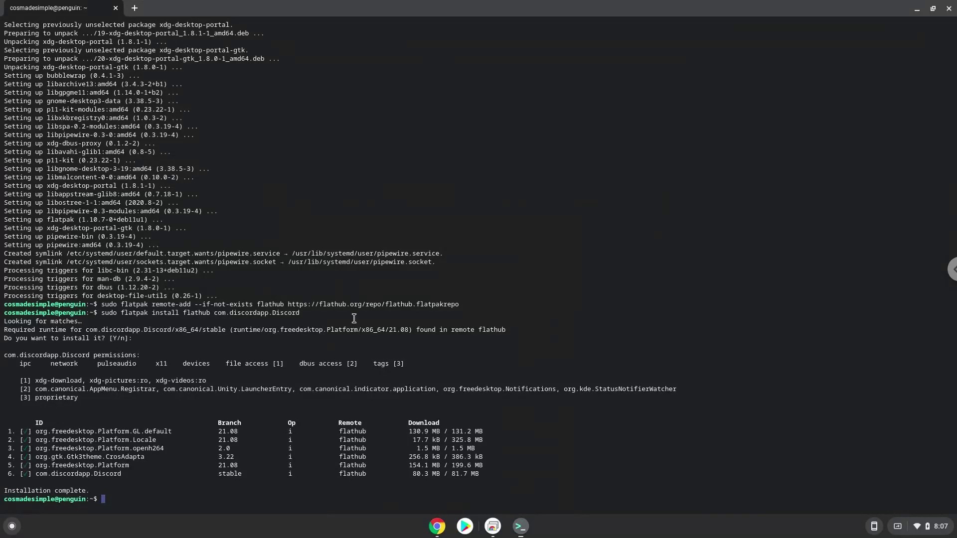
{"action": "left_click", "coordinate": [437, 527]}
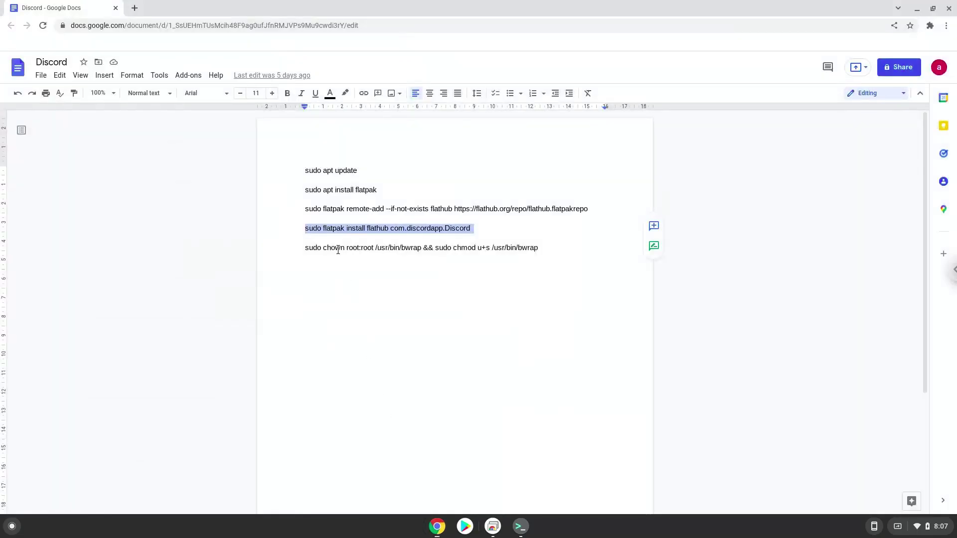
{"action": "triple_click", "coordinate": [338, 248]}
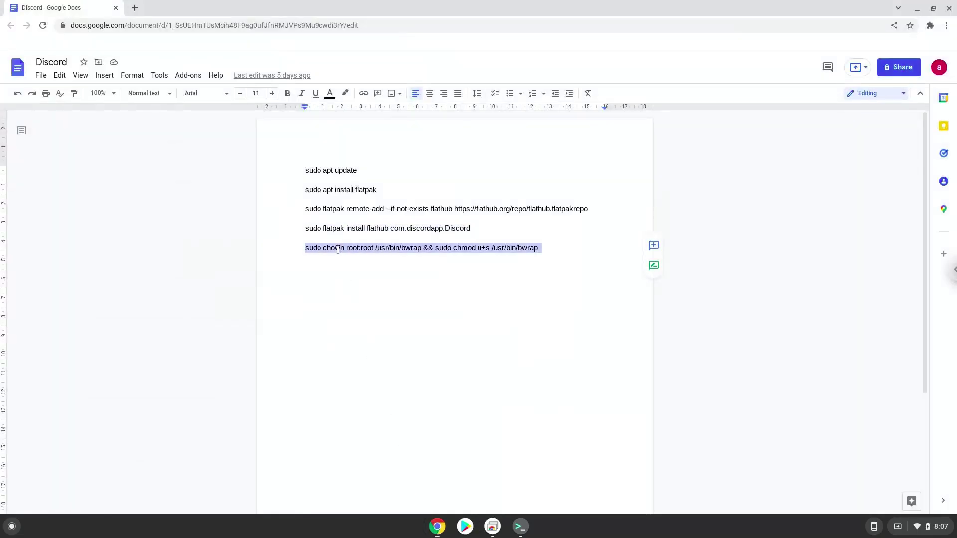
{"action": "right_click", "coordinate": [338, 250]}
{"action": "left_click", "coordinate": [363, 260]}
{"action": "left_click", "coordinate": [521, 526]}
{"action": "right_click", "coordinate": [464, 424]}
{"action": "key", "text": "Return"}
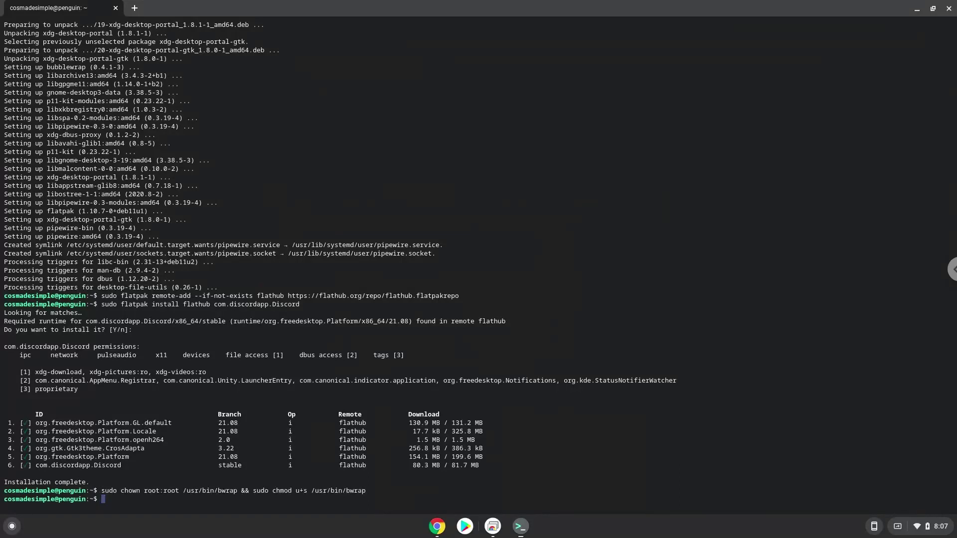
{"action": "left_click", "coordinate": [948, 9]}
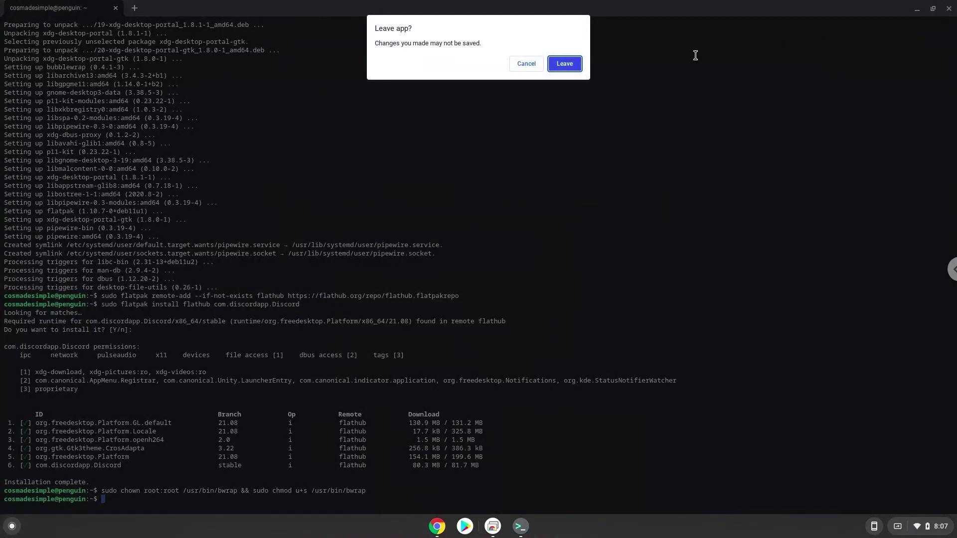
{"action": "left_click", "coordinate": [565, 64]}
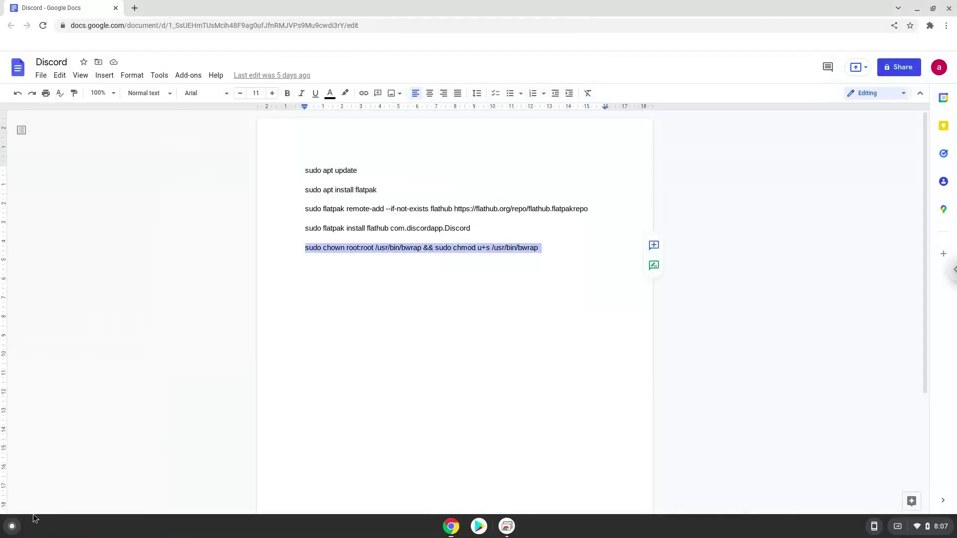
{"action": "left_click", "coordinate": [12, 526]}
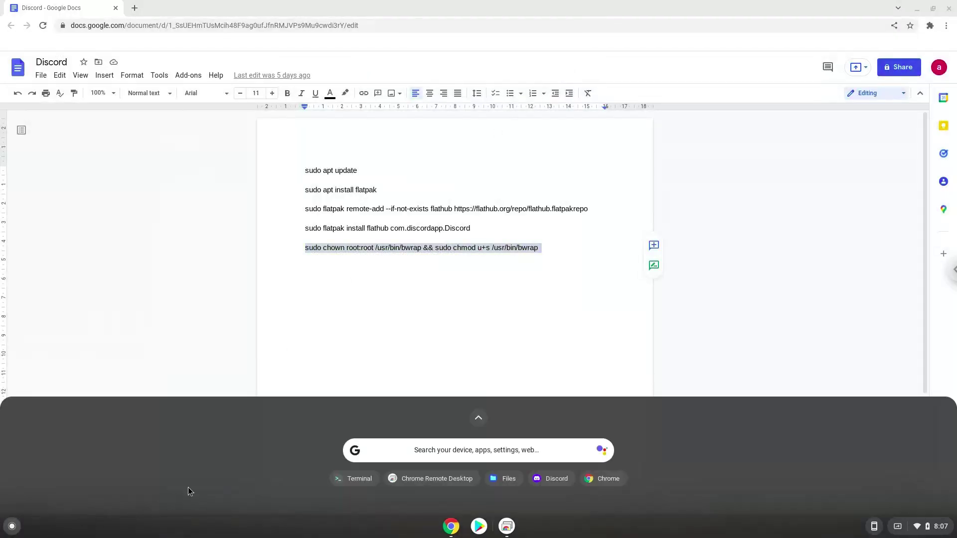
{"action": "left_click", "coordinate": [478, 418]}
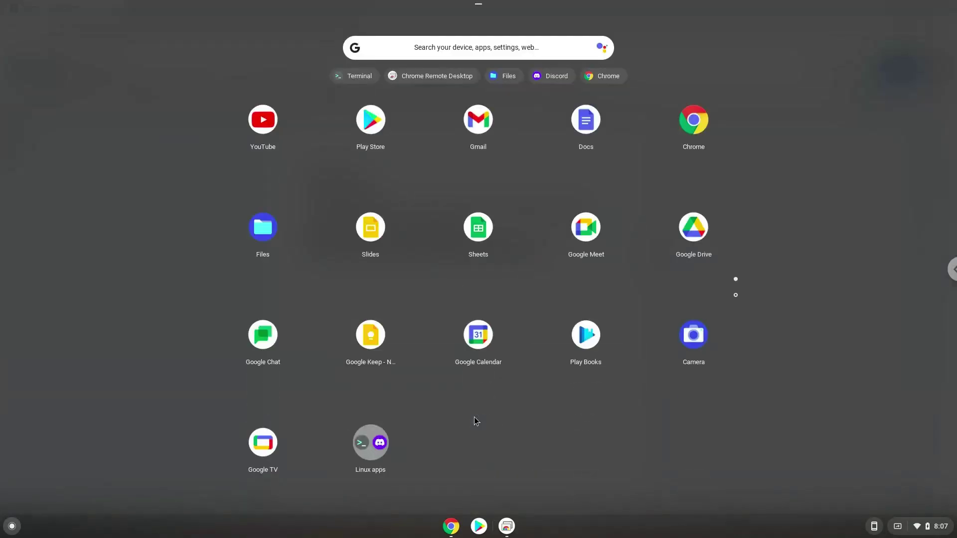
{"action": "left_click", "coordinate": [370, 449]}
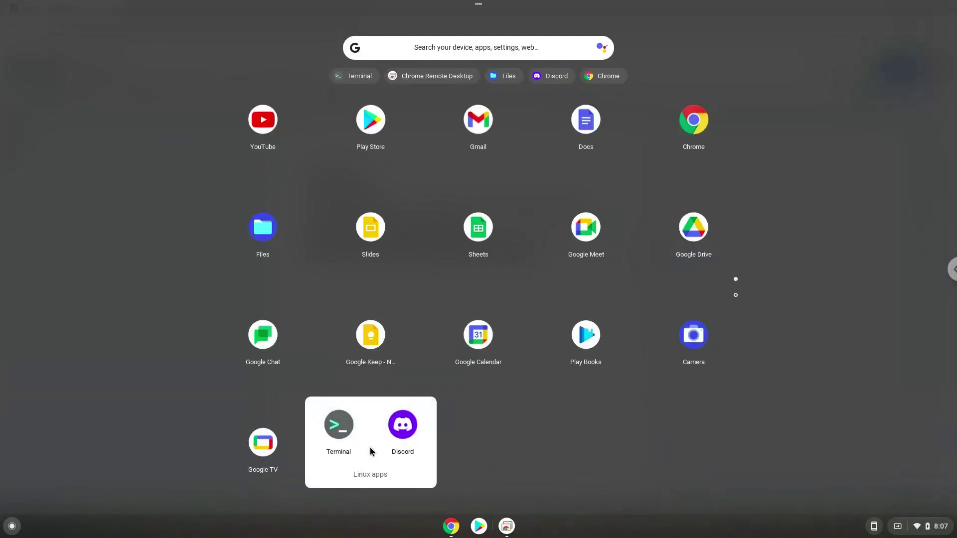
{"action": "left_click", "coordinate": [409, 430]}
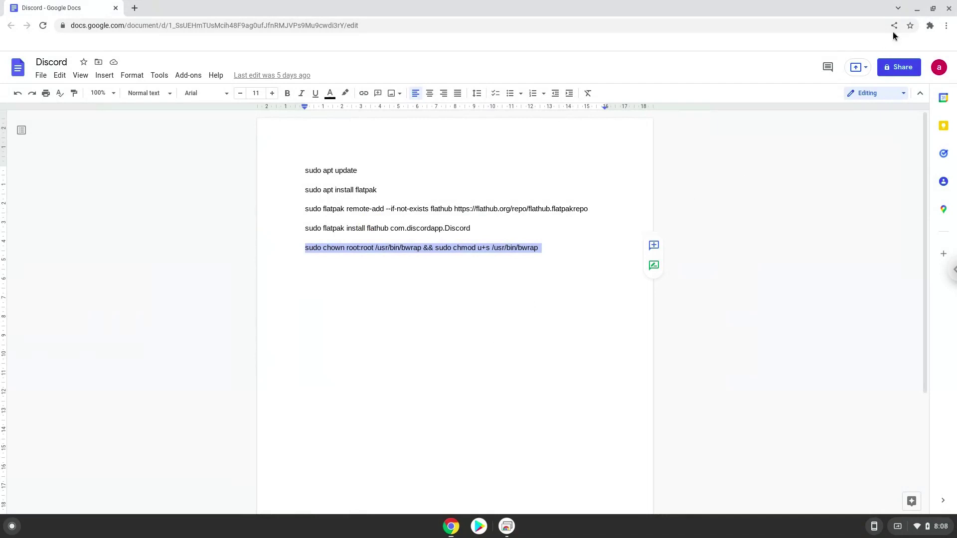
{"action": "left_click", "coordinate": [919, 8]}
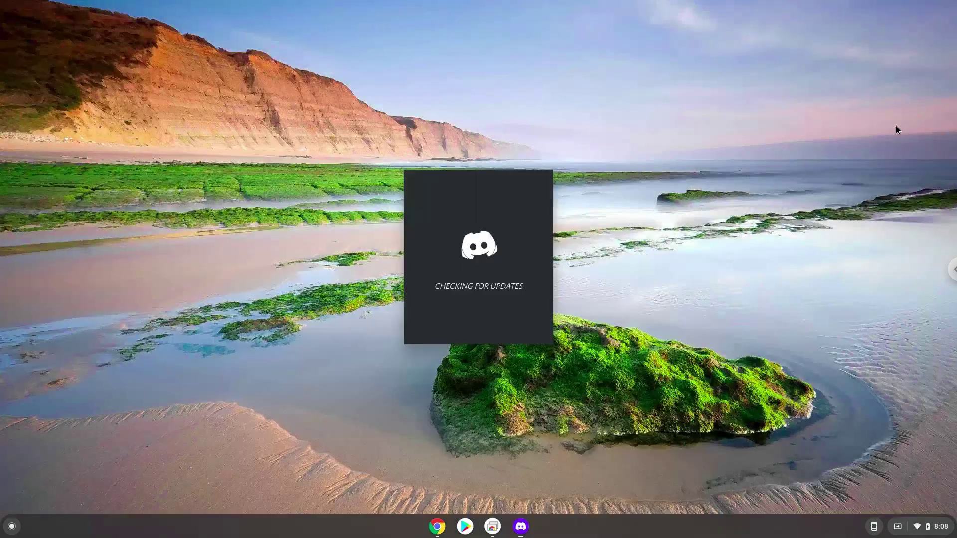